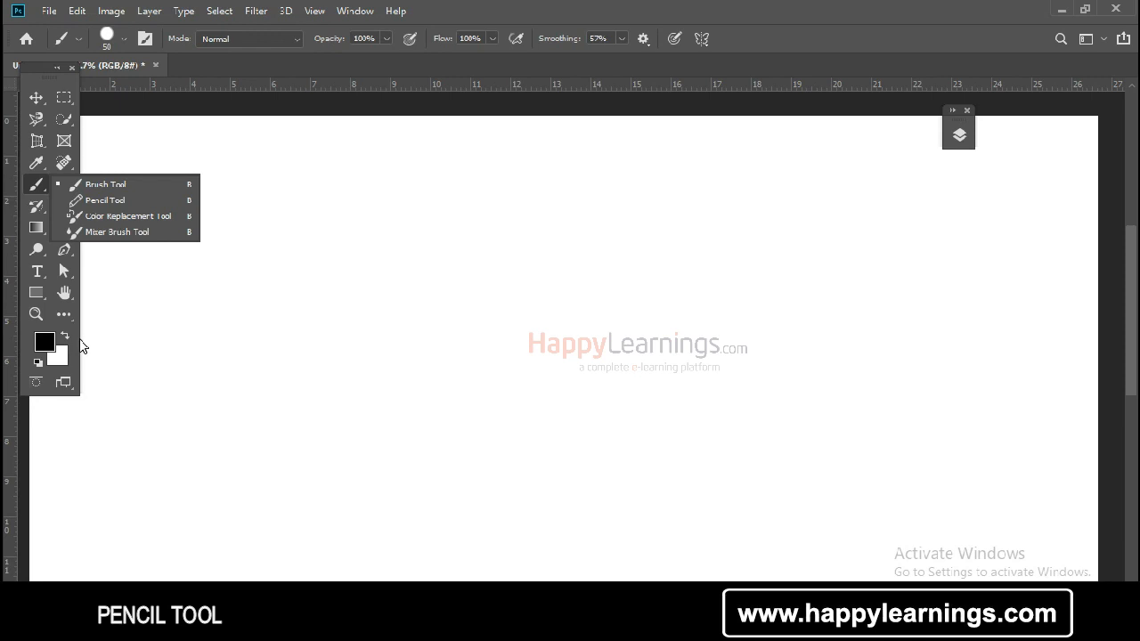
# Step: Activate the Pencil tool and draw two long, thin zigzag strokes across the blank canvas
pyautogui.click(114, 201)
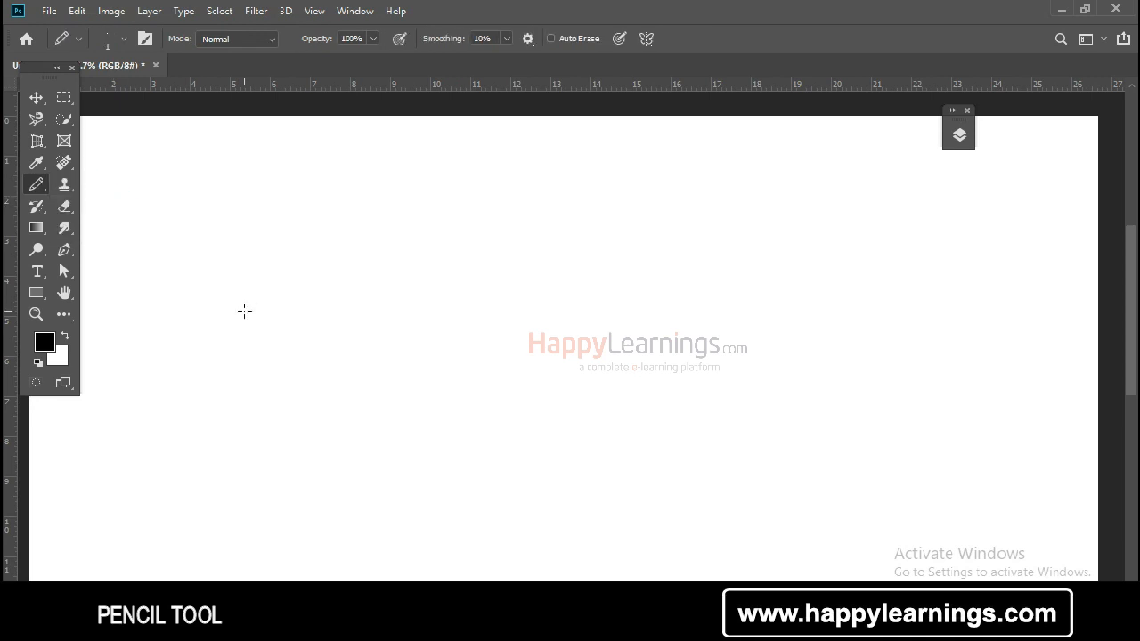
pyautogui.moveTo(248, 487)
pyautogui.mouseDown()
pyautogui.moveTo(247, 318)
pyautogui.moveTo(425, 280)
pyautogui.moveTo(590, 330)
pyautogui.moveTo(816, 237)
pyautogui.moveTo(941, 242)
pyautogui.moveTo(968, 307)
pyautogui.mouseUp()
pyautogui.moveTo(975, 415)
pyautogui.mouseDown()
pyautogui.moveTo(939, 437)
pyautogui.moveTo(695, 394)
pyautogui.moveTo(507, 414)
pyautogui.moveTo(376, 407)
pyautogui.moveTo(288, 458)
pyautogui.moveTo(241, 262)
pyautogui.moveTo(171, 193)
pyautogui.moveTo(395, 231)
pyautogui.moveTo(496, 293)
pyautogui.moveTo(600, 206)
pyautogui.moveTo(664, 294)
pyautogui.moveTo(804, 219)
pyautogui.moveTo(961, 266)
pyautogui.mouseUp()
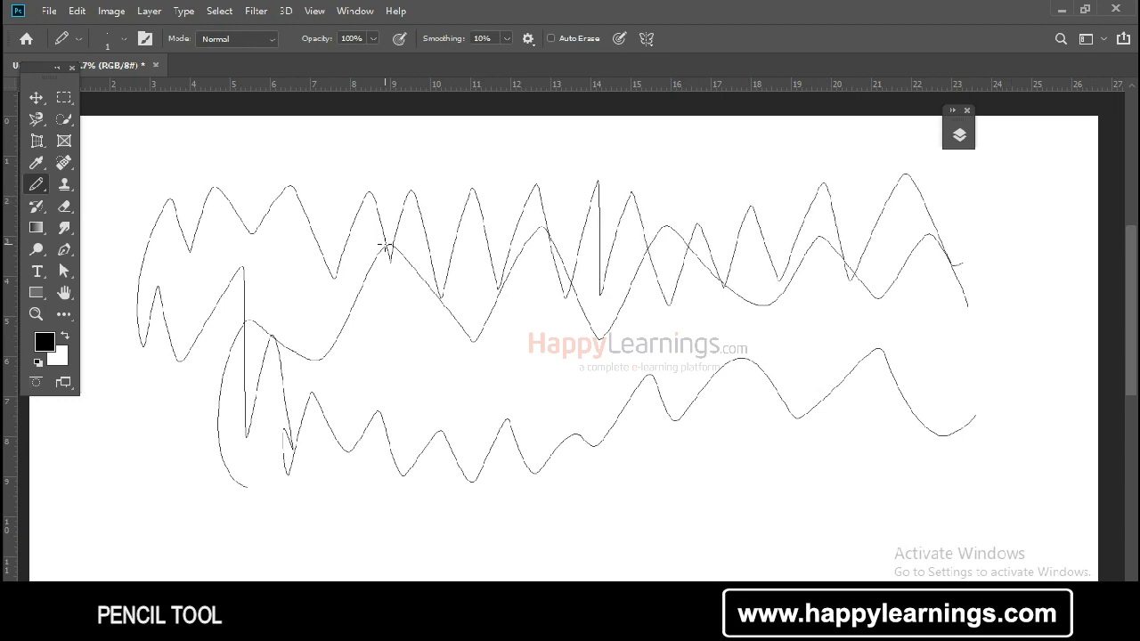
# Step: Set the pencil size to 84 px and draw several thick, wavy black strokes over the thin lines
pyautogui.click(125, 39)
pyautogui.moveTo(102, 95); pyautogui.dragTo(141, 94)
pyautogui.moveTo(447, 420)
pyautogui.mouseDown()
pyautogui.moveTo(460, 375)
pyautogui.moveTo(514, 421)
pyautogui.moveTo(617, 382)
pyautogui.moveTo(814, 351)
pyautogui.moveTo(929, 389)
pyautogui.mouseUp()
pyautogui.moveTo(1002, 358); pyautogui.dragTo(977, 277)
pyautogui.moveTo(986, 217); pyautogui.dragTo(935, 292)
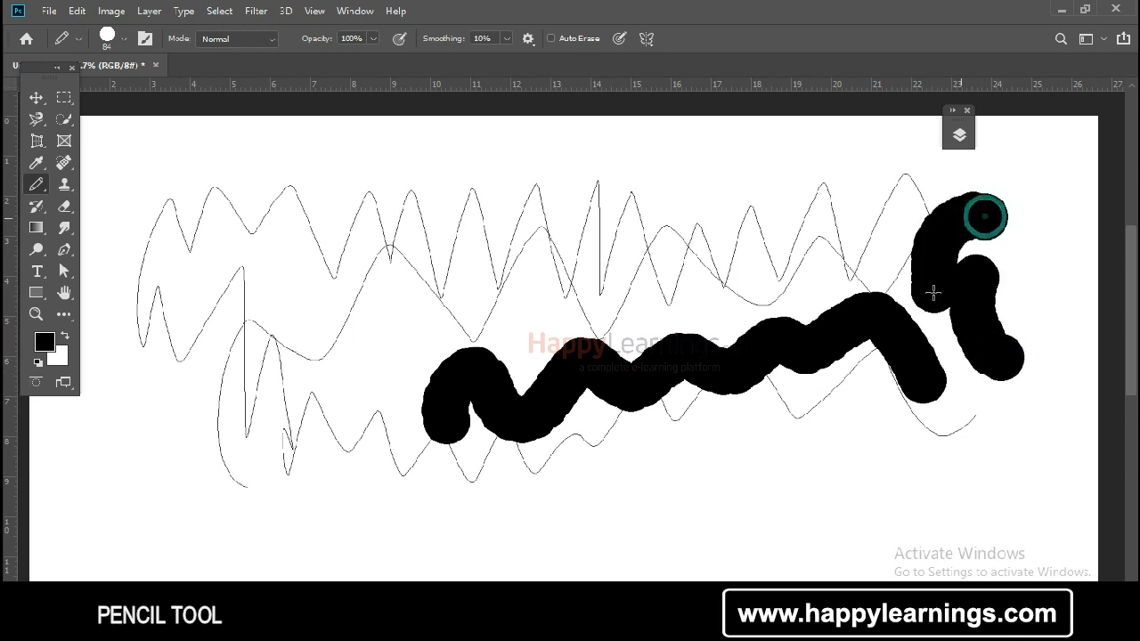
pyautogui.moveTo(1007, 269)
pyautogui.mouseDown()
pyautogui.moveTo(913, 451)
pyautogui.moveTo(696, 411)
pyautogui.moveTo(513, 250)
pyautogui.moveTo(442, 354)
pyautogui.moveTo(300, 316)
pyautogui.mouseUp()
# Step: Undo all the thick and thin pencil strokes to clear the canvas
pyautogui.hotkey('ctrl', 'z')
pyautogui.hotkey('ctrl', 'z')
pyautogui.hotkey('ctrl', 'z')
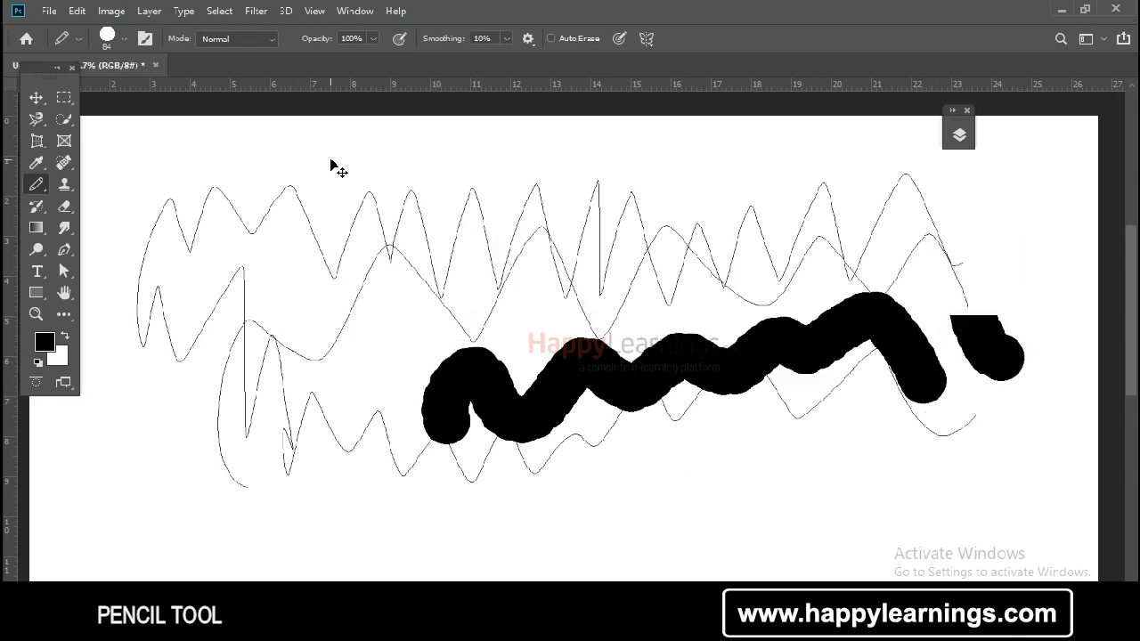
pyautogui.hotkey('ctrl', 'z')
pyautogui.hotkey('ctrl', 'z')
pyautogui.hotkey('ctrl', 'z')
pyautogui.hotkey('ctrl', 'z')
pyautogui.hotkey('ctrl', 'z')
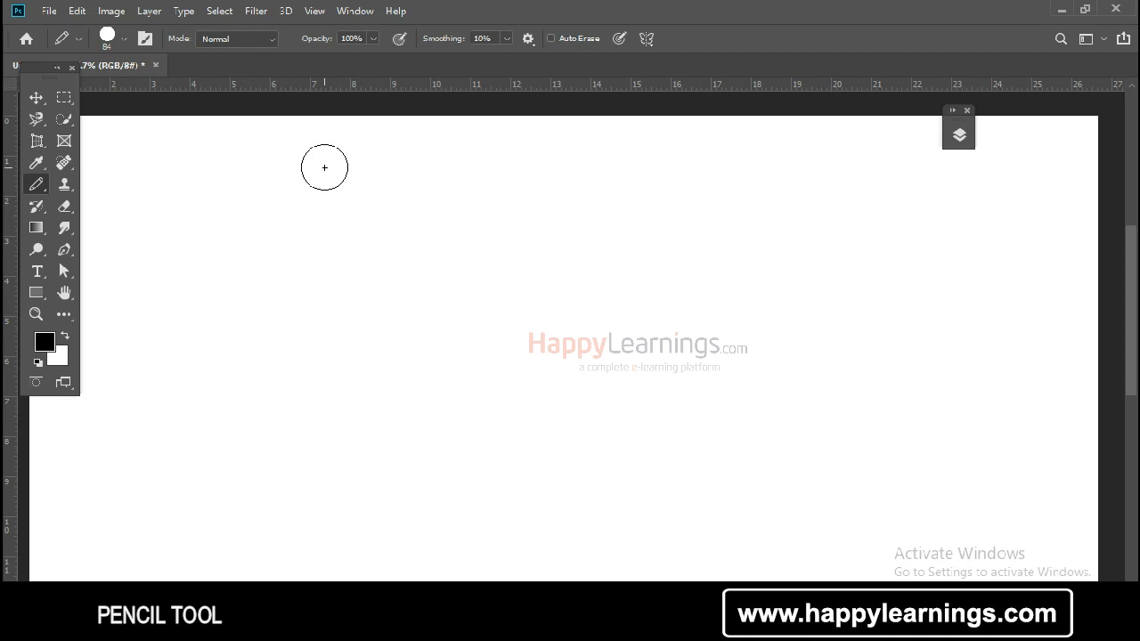
# Step: Examine the size and hardness settings and the brush presets available for the Pencil tool
pyautogui.click(110, 36)
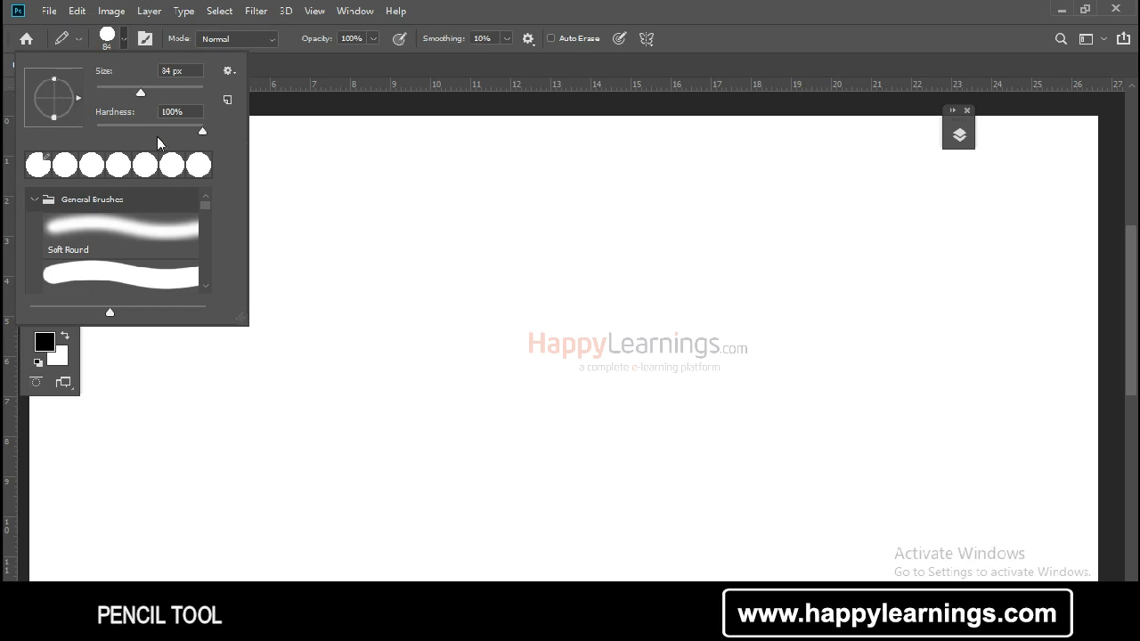
pyautogui.scroll(-2, 172, 255)
pyautogui.scroll(-5, 171, 256)
pyautogui.scroll(-6, 172, 257)
pyautogui.scroll(-5, 172, 258)
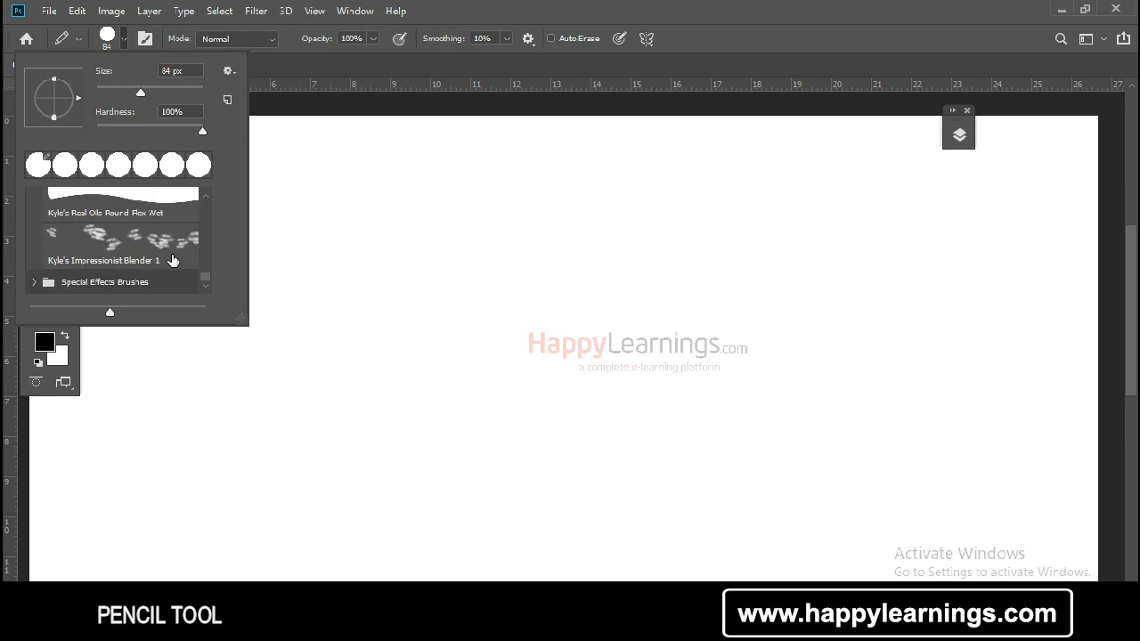
pyautogui.scroll(6, 157, 236)
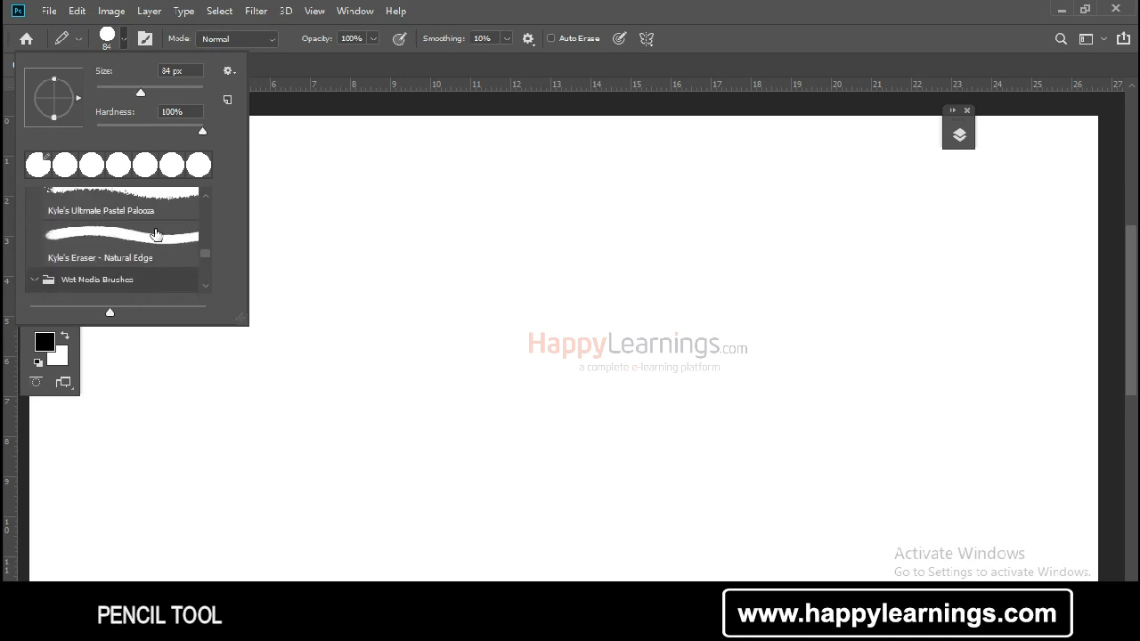
pyautogui.click(628, 23)
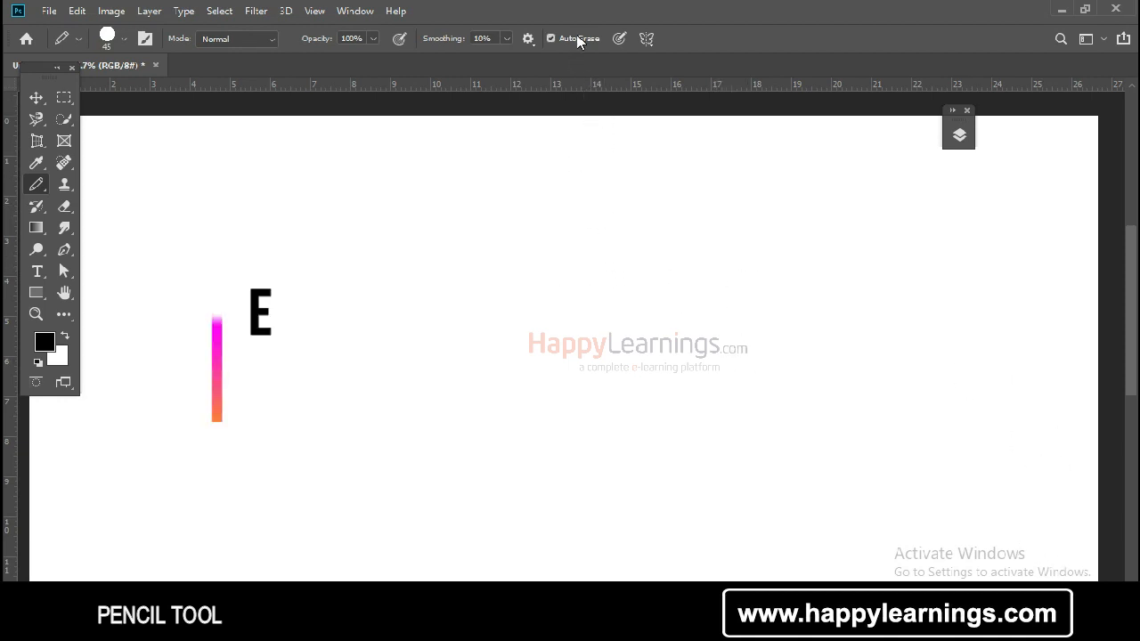
# Step: Disable Auto Erase and draw a thick black horizontal line across the middle of the canvas
pyautogui.click(576, 39)
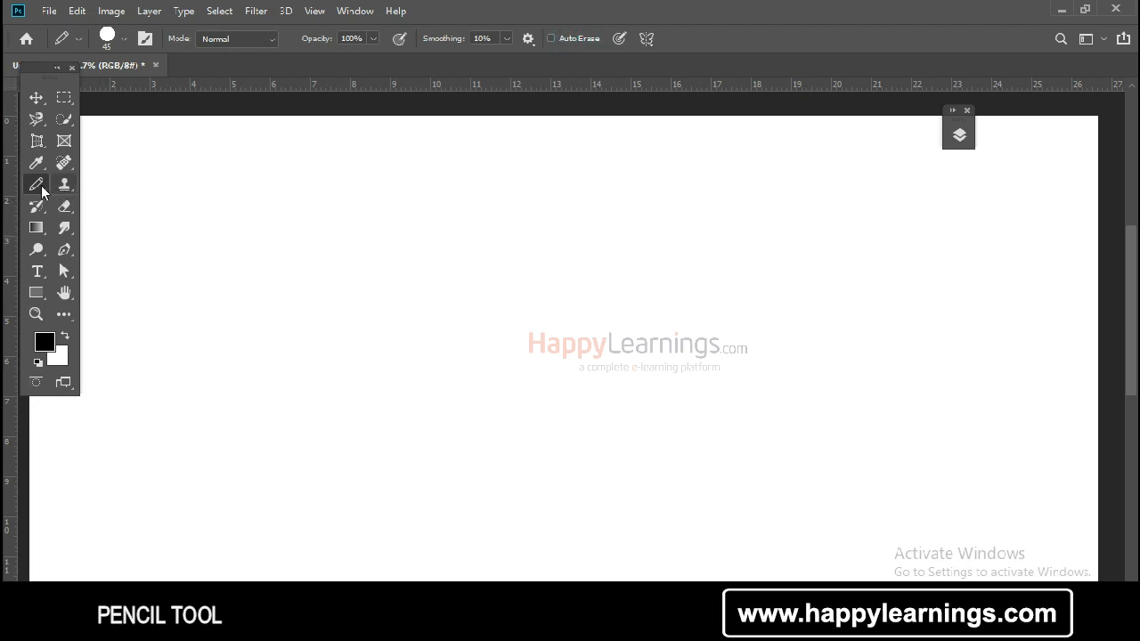
pyautogui.moveTo(195, 318); pyautogui.dragTo(762, 302)
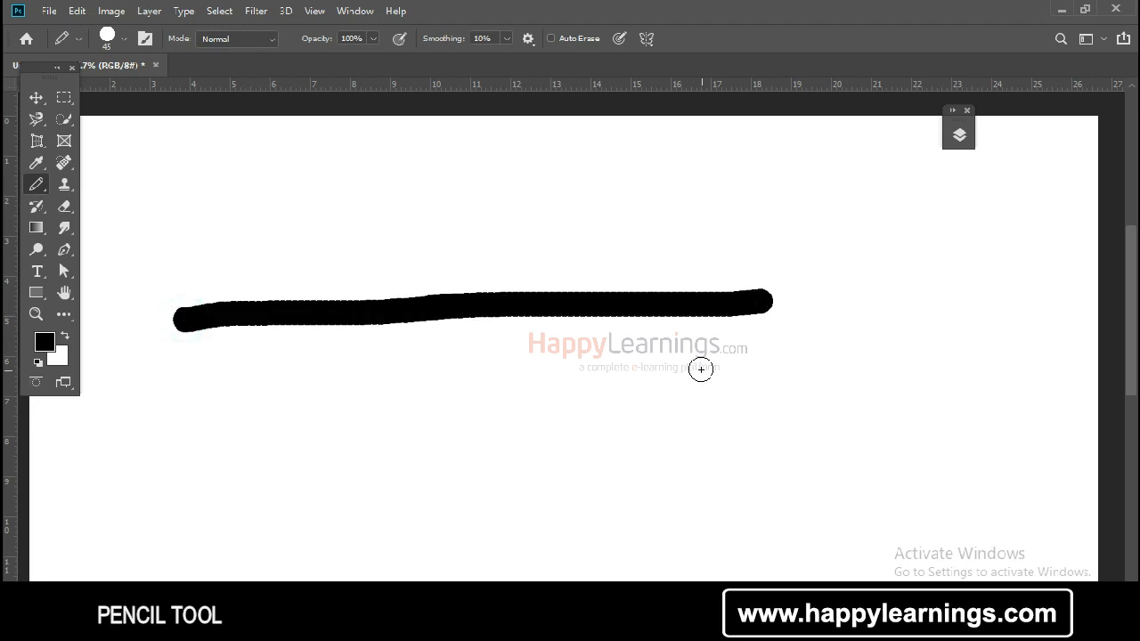
# Step: Enable Auto Erase and try erasing the black line by drawing back over it, undoing the erasure
pyautogui.click(578, 39)
pyautogui.moveTo(705, 307)
pyautogui.mouseDown()
pyautogui.moveTo(177, 328)
pyautogui.moveTo(507, 293)
pyautogui.moveTo(758, 298)
pyautogui.mouseUp()
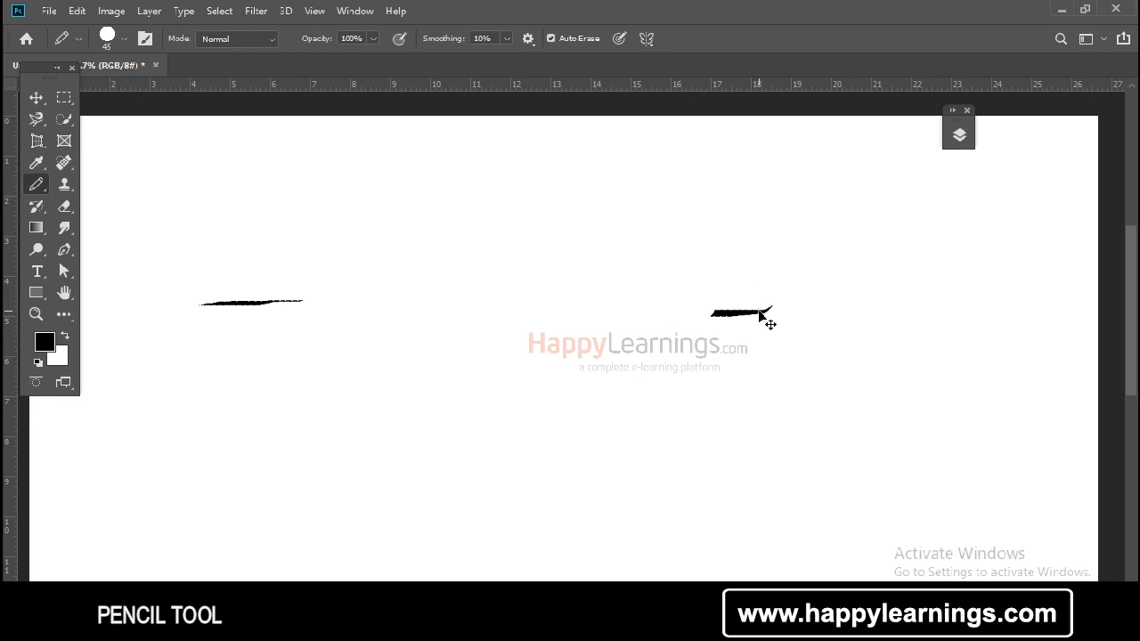
pyautogui.hotkey('ctrl', 'z')
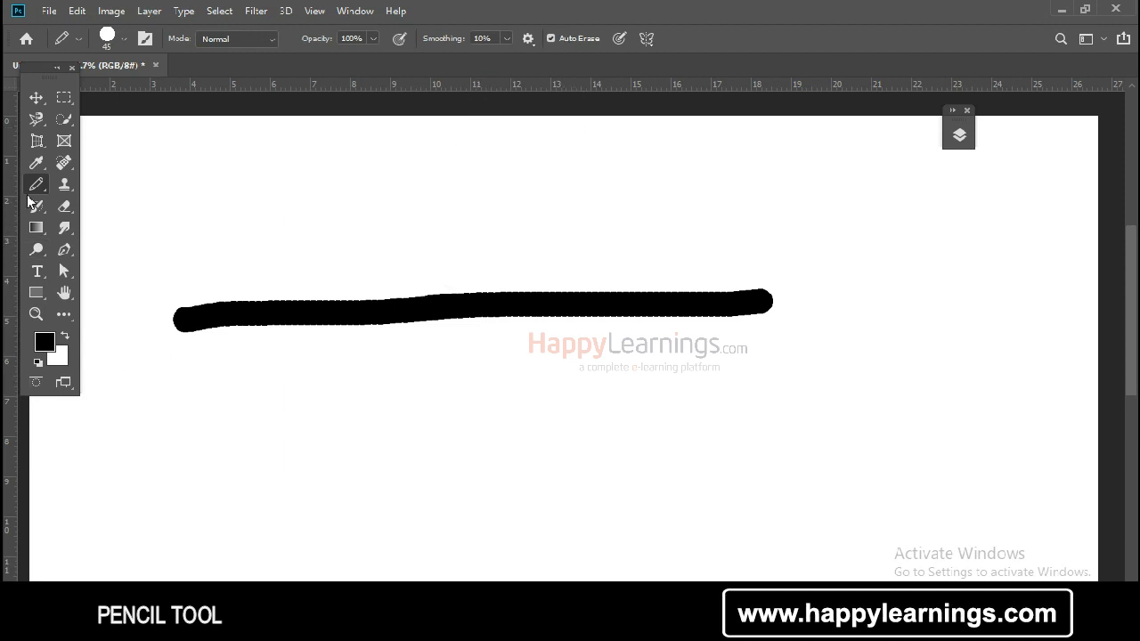
# Step: Try Auto Erase with vertical strokes started on the blank area above the black line, undoing each stroke
pyautogui.moveTo(557, 200); pyautogui.dragTo(566, 244)
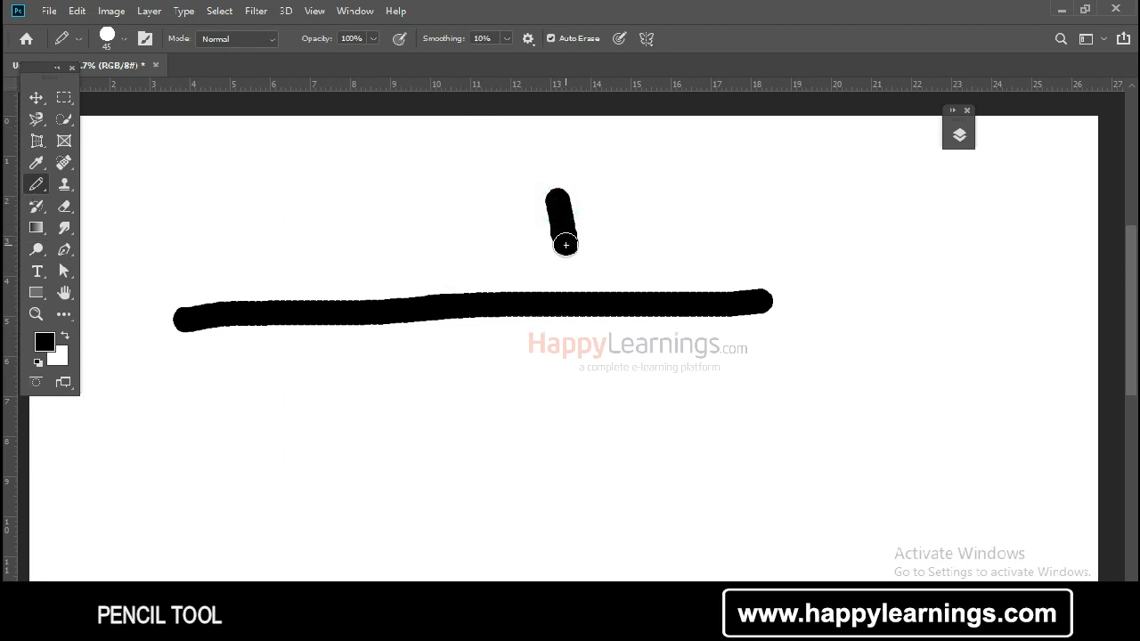
pyautogui.hotkey('ctrl', 'z')
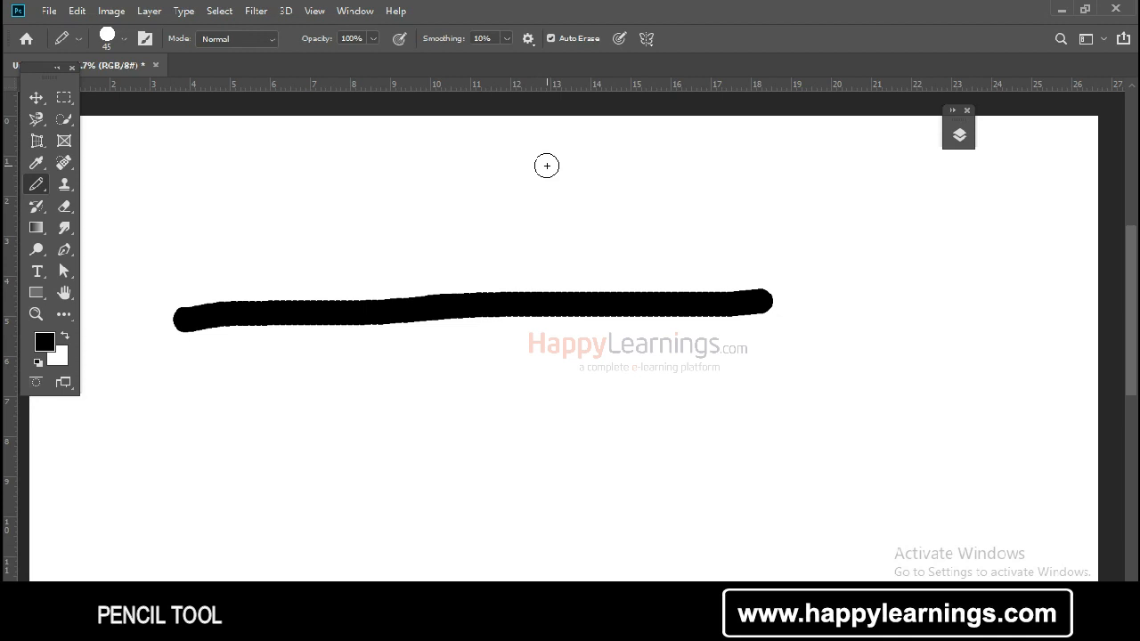
pyautogui.moveTo(547, 166); pyautogui.dragTo(554, 450)
pyautogui.hotkey('ctrl', 'z')
# Step: Erase the black horizontal line with Auto Erase by starting the pencil stroke on the line itself
pyautogui.moveTo(718, 300)
pyautogui.mouseDown()
pyautogui.moveTo(235, 304)
pyautogui.moveTo(177, 319)
pyautogui.moveTo(353, 314)
pyautogui.moveTo(448, 327)
pyautogui.moveTo(512, 315)
pyautogui.moveTo(777, 309)
pyautogui.moveTo(747, 293)
pyautogui.moveTo(730, 299)
pyautogui.moveTo(730, 313)
pyautogui.moveTo(779, 317)
pyautogui.moveTo(773, 291)
pyautogui.moveTo(752, 289)
pyautogui.moveTo(727, 292)
pyautogui.moveTo(726, 319)
pyautogui.moveTo(742, 300)
pyautogui.moveTo(751, 311)
pyautogui.moveTo(718, 306)
pyautogui.mouseUp()
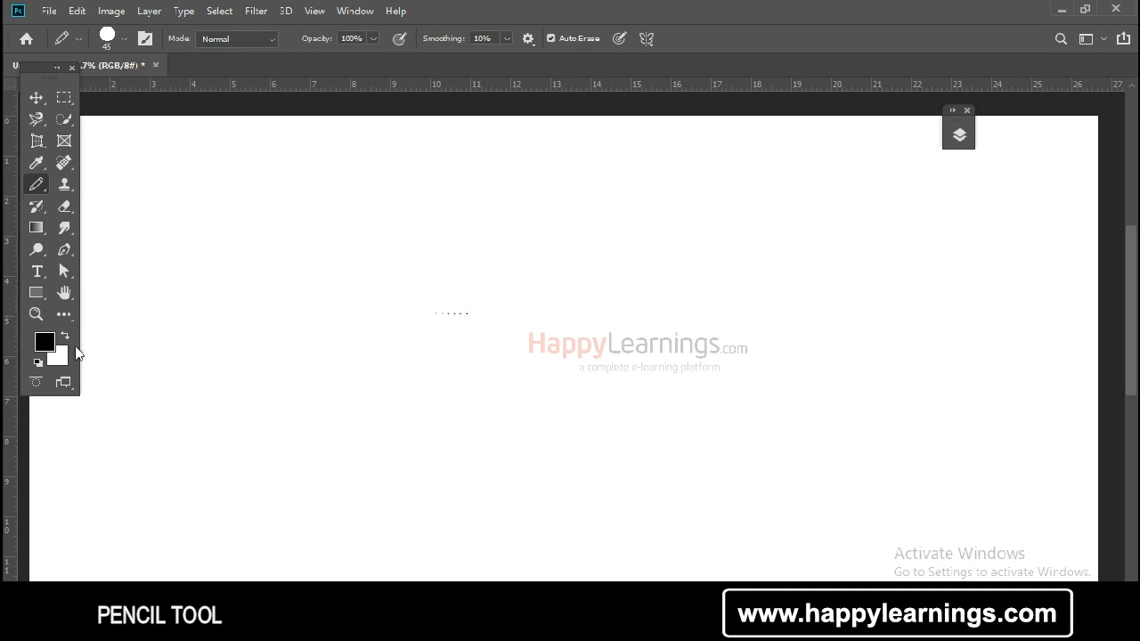